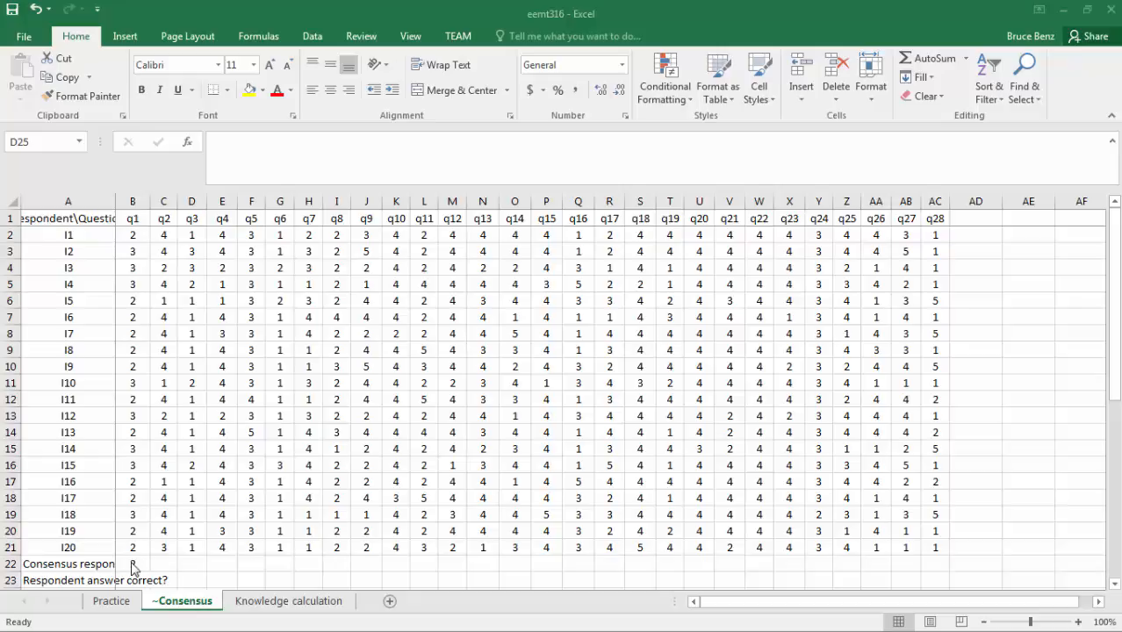
# Fill the consensus response formula =MODE.SNGL(B2:B21) from B22 across to AC22 for all 28 questions.
pyautogui.click(133, 565)
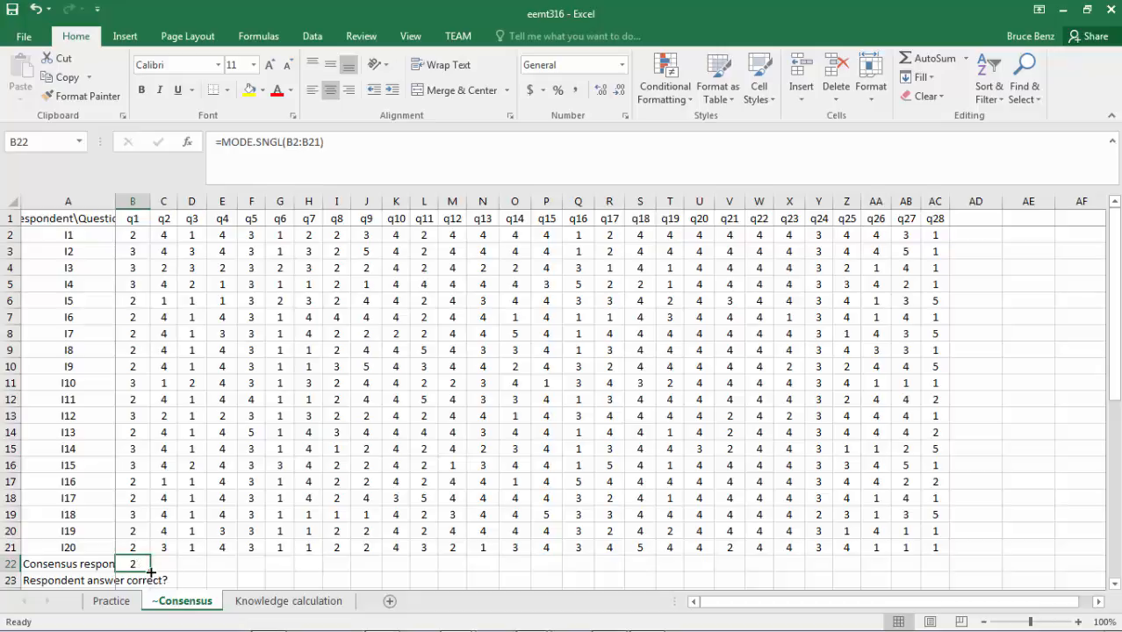
pyautogui.moveTo(151, 572); pyautogui.dragTo(946, 573)
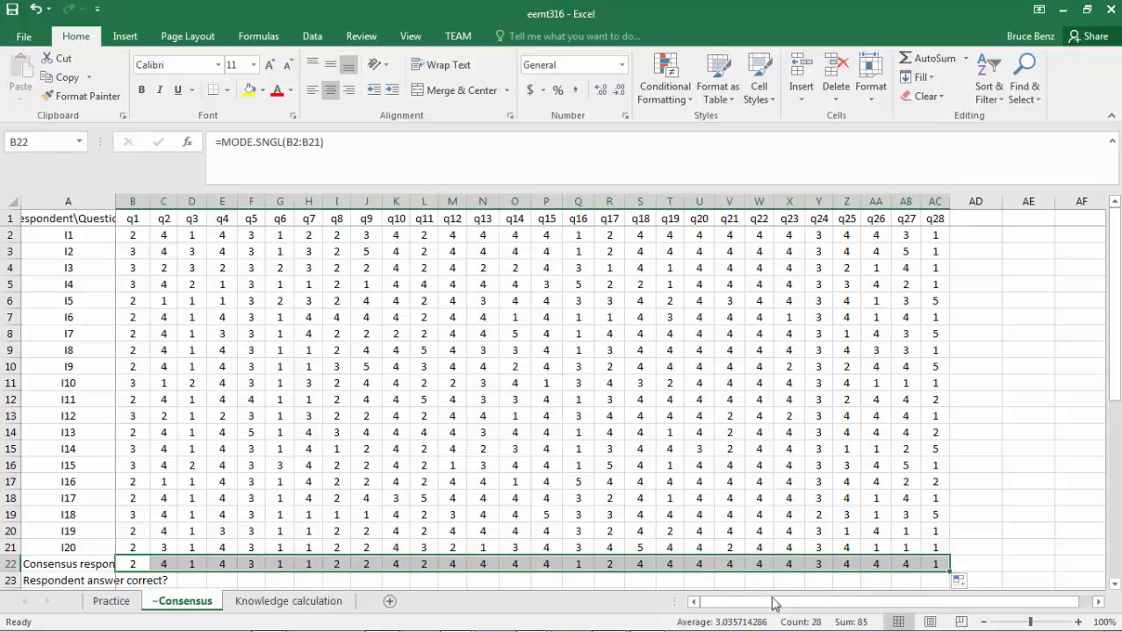
# Begin an IF formula in B24 that tests whether respondent I1's q1 answer equals the consensus response (B2=B22).
pyautogui.scroll(-2, 289, 537)
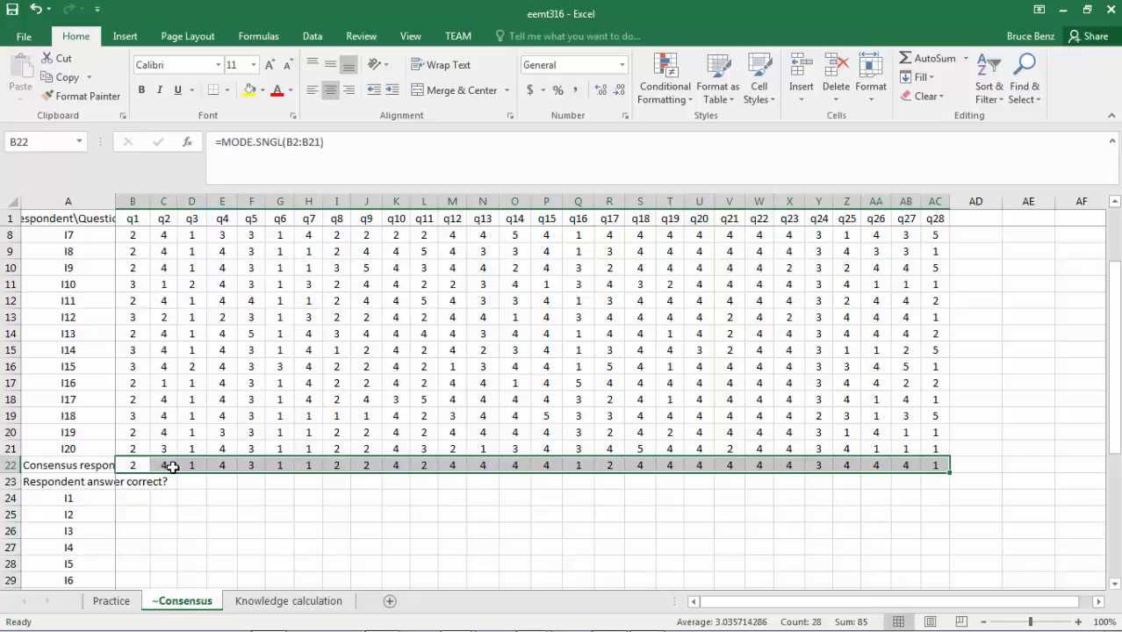
pyautogui.click(131, 497)
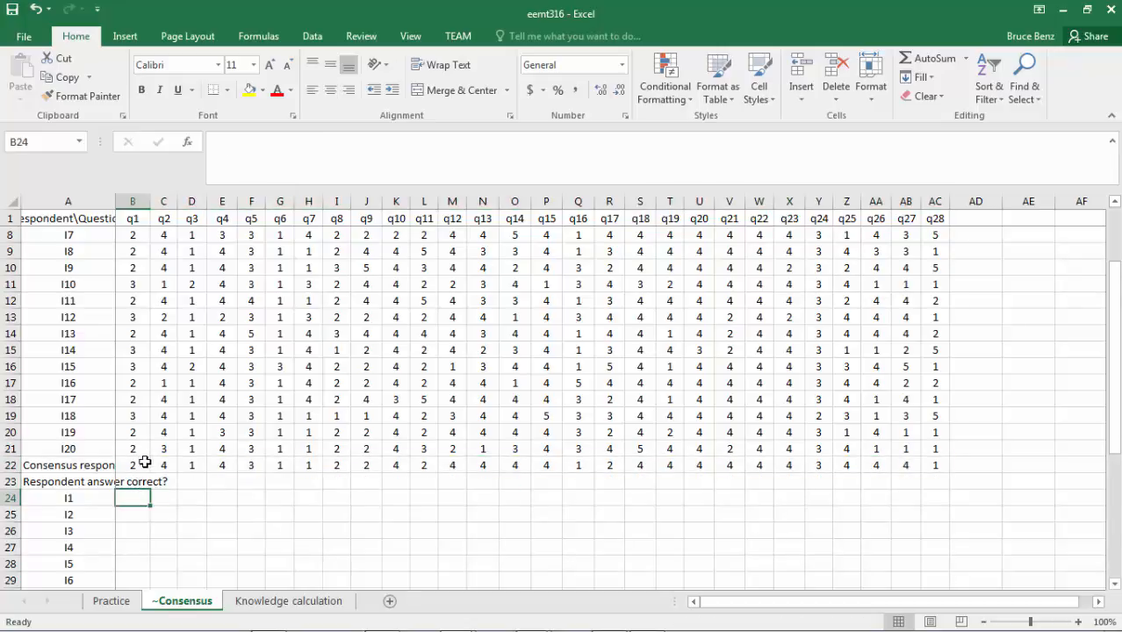
pyautogui.scroll(2, 135, 406)
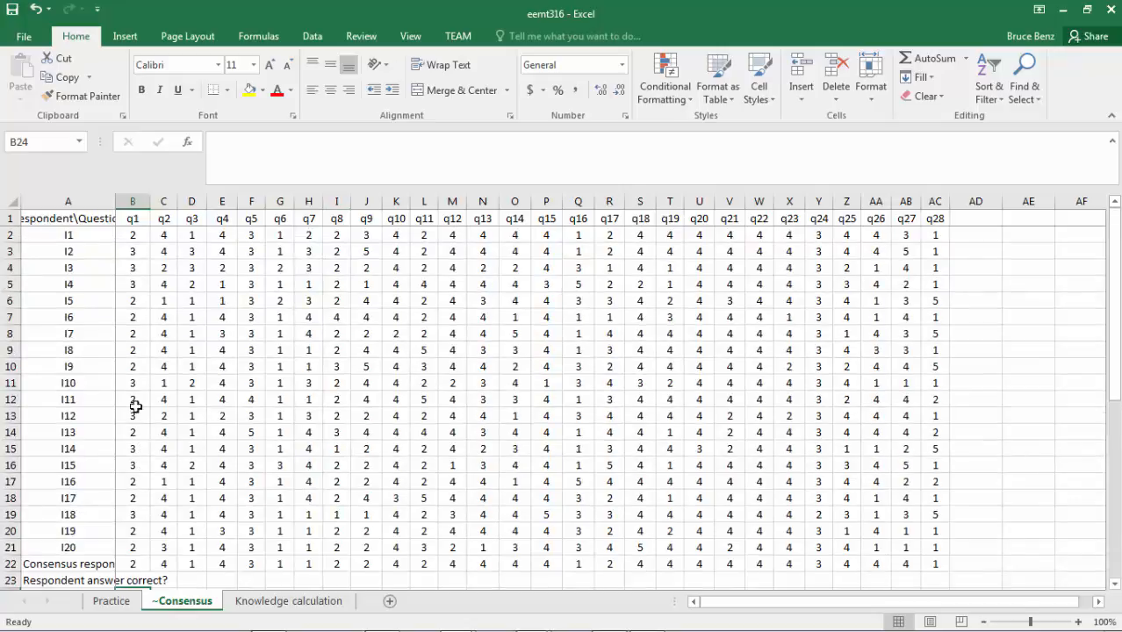
pyautogui.click(136, 233)
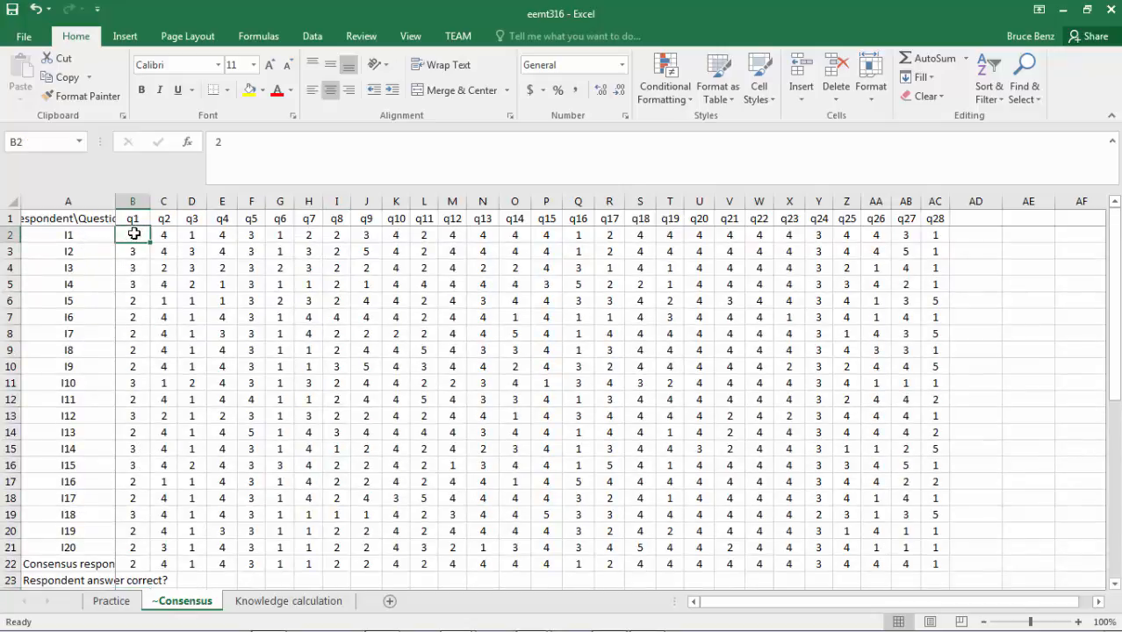
pyautogui.click(136, 564)
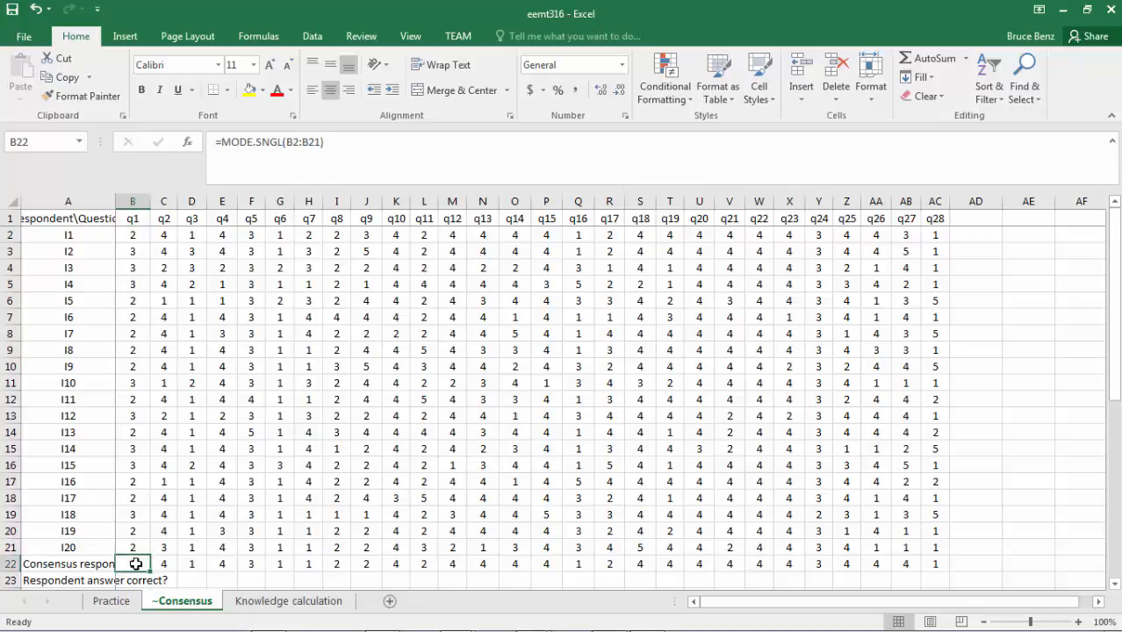
pyautogui.scroll(-2, 136, 563)
pyautogui.click(135, 498)
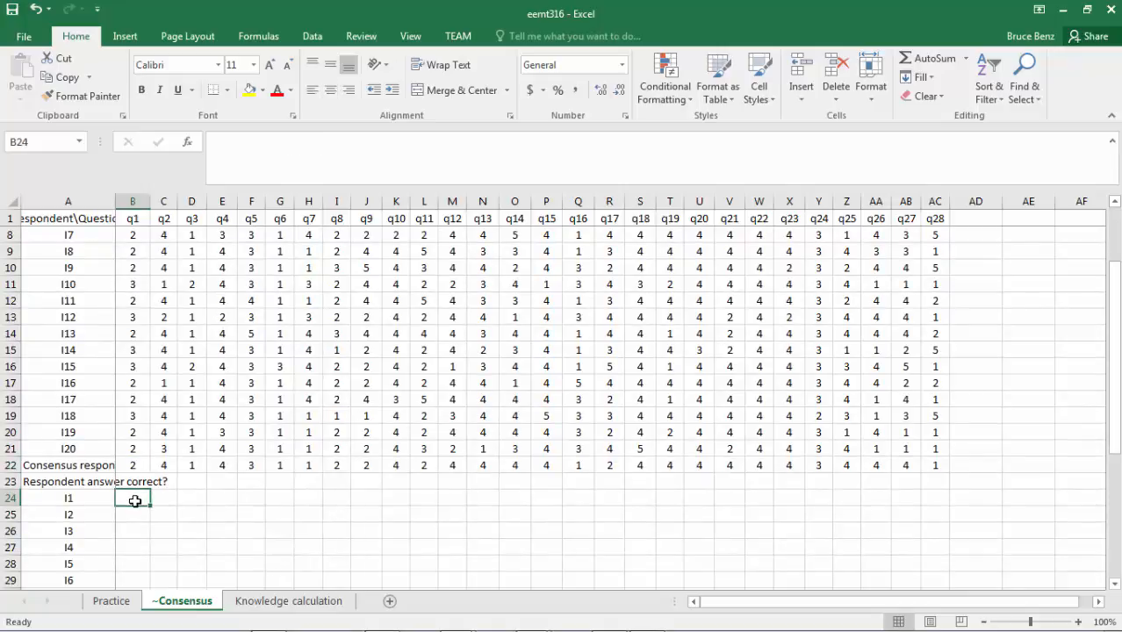
pyautogui.write('=')
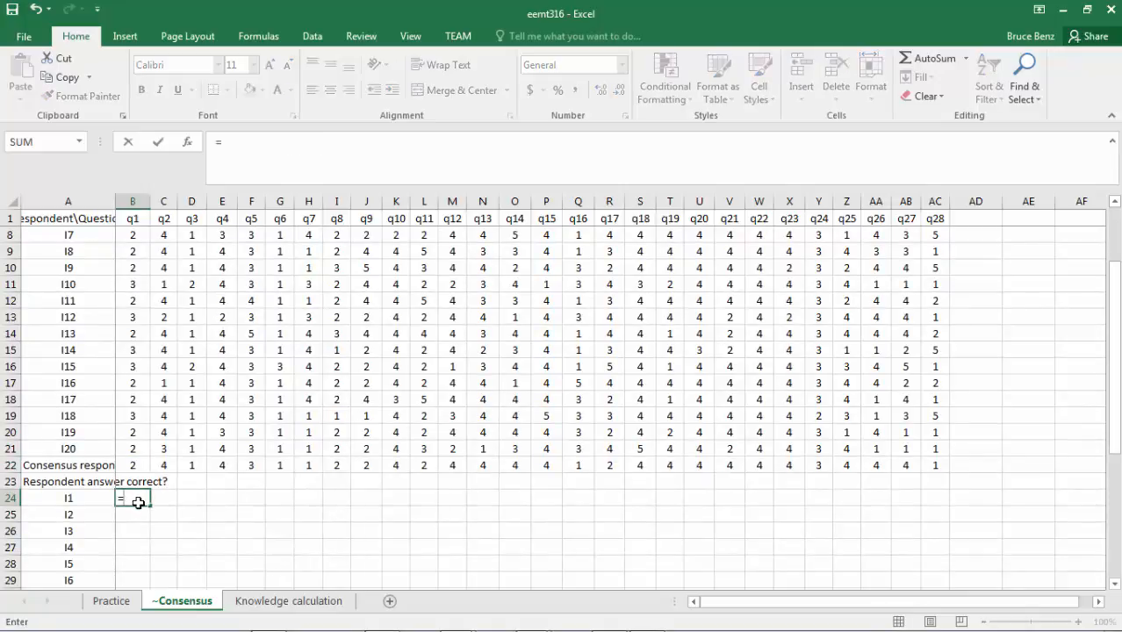
pyautogui.write('if(')
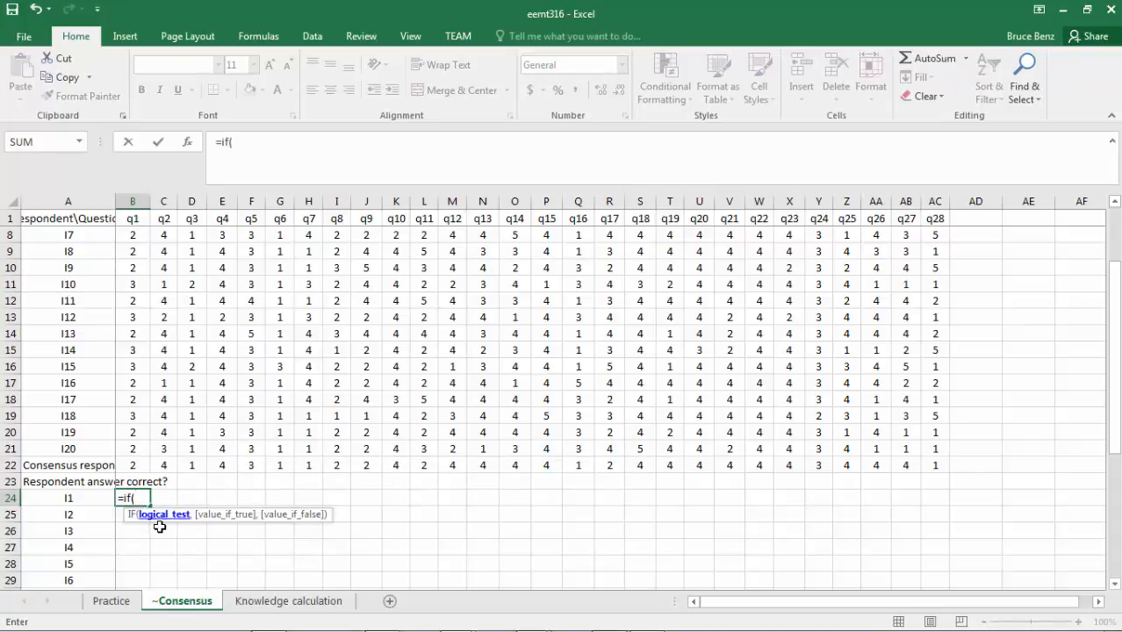
pyautogui.scroll(2, 147, 369)
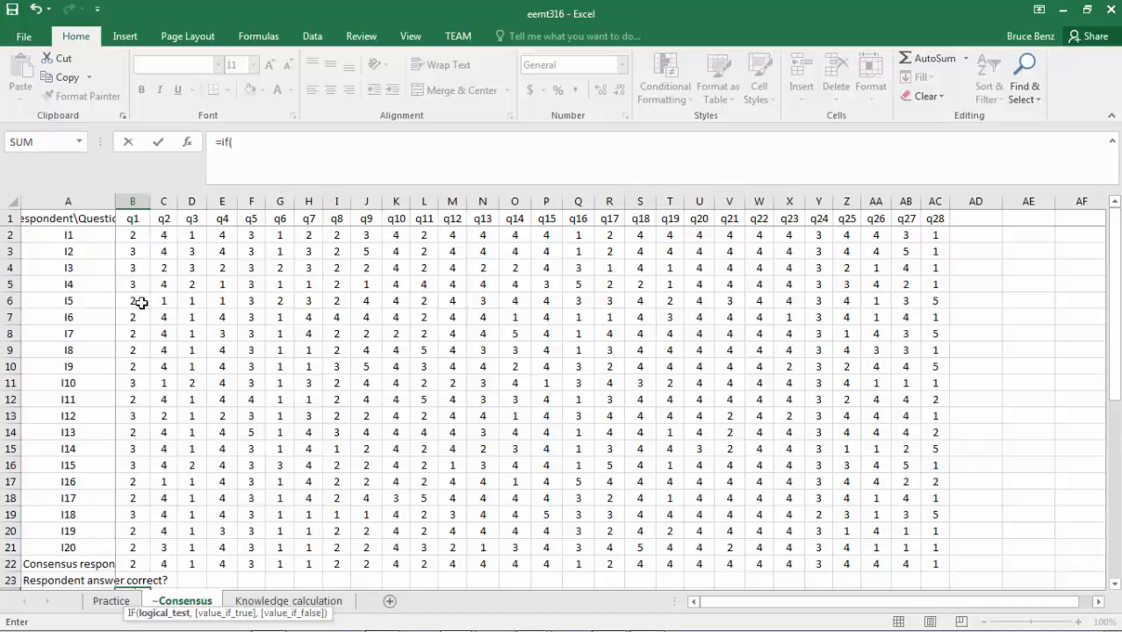
pyautogui.click(133, 235)
pyautogui.scroll(-3, 130, 272)
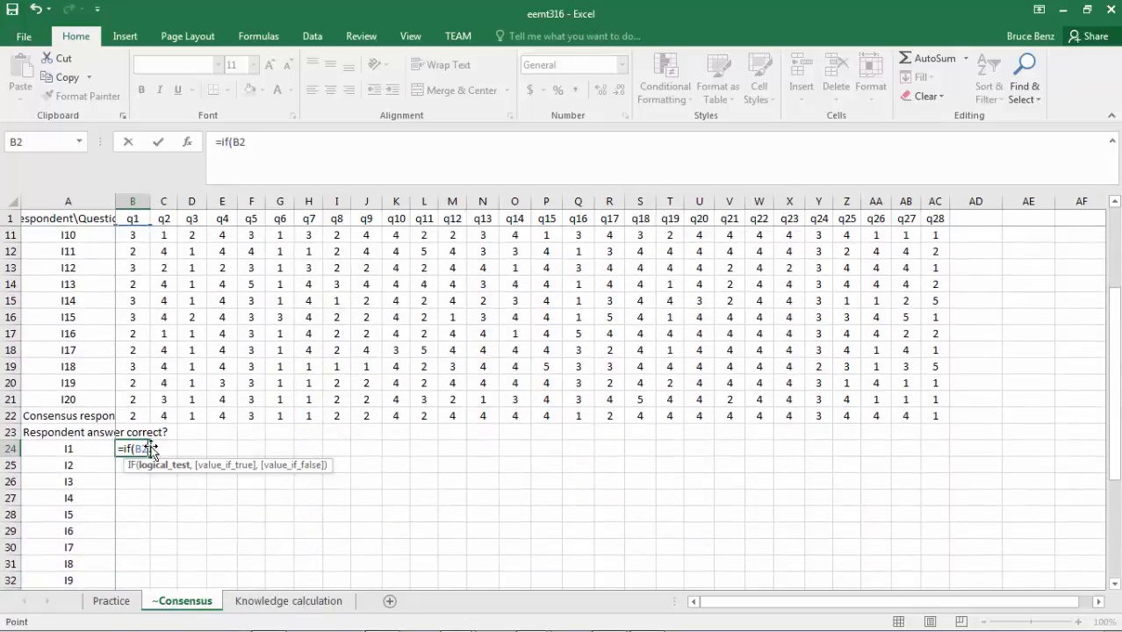
pyautogui.write('=')
pyautogui.click(133, 416)
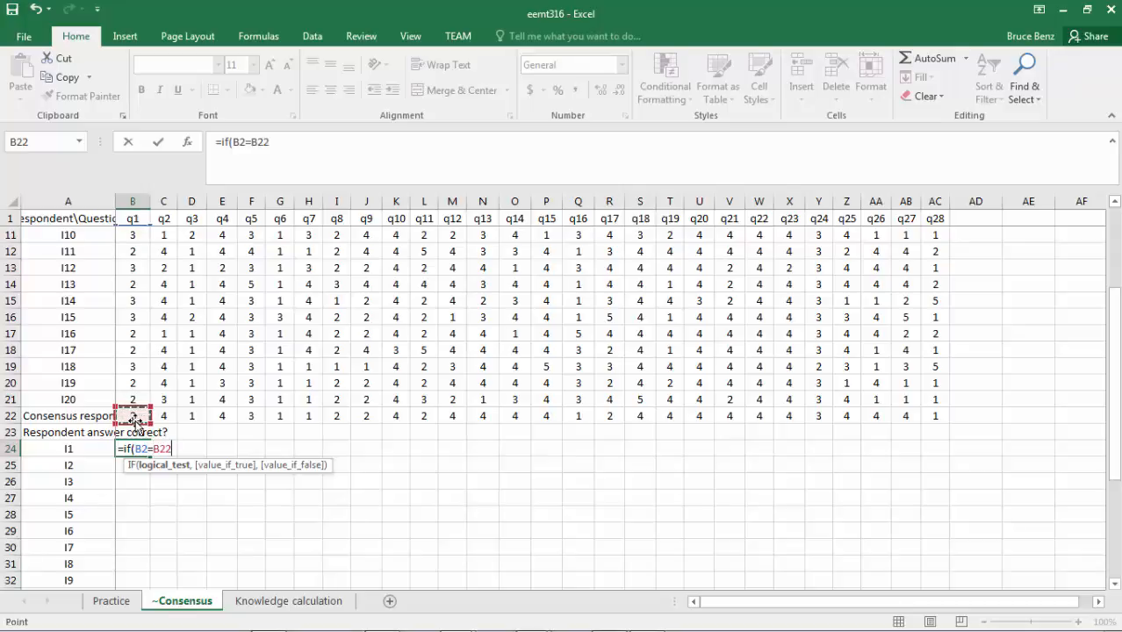
# Complete the B24 formula so it returns 1 for a match and 0 otherwise: =IF(B2=B22,1,0).
pyautogui.write(',')
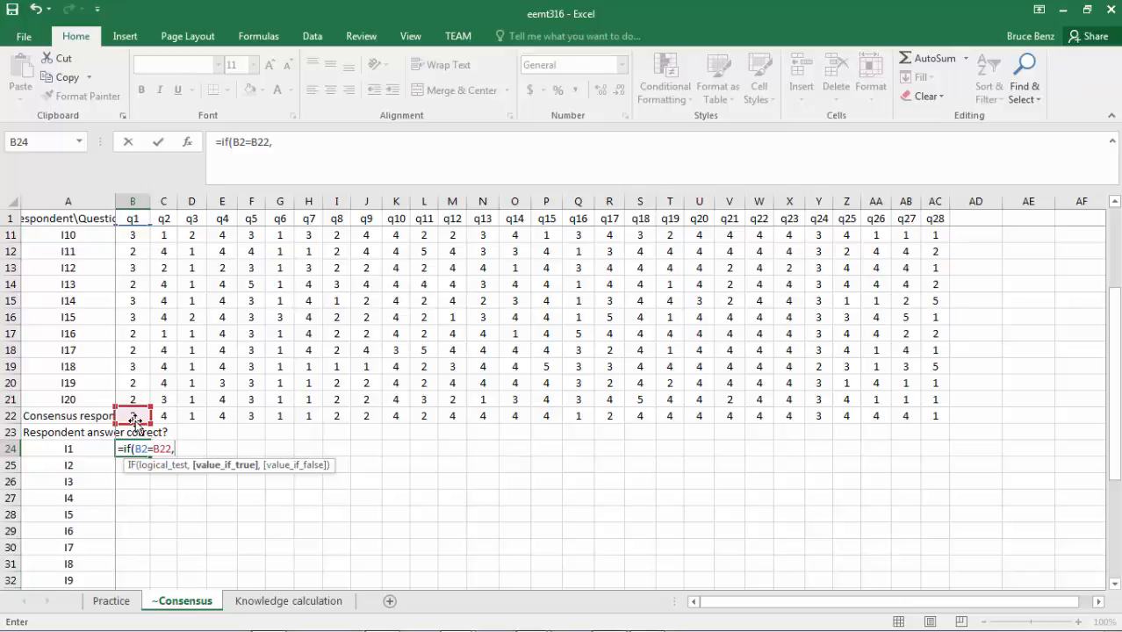
pyautogui.write('1,')
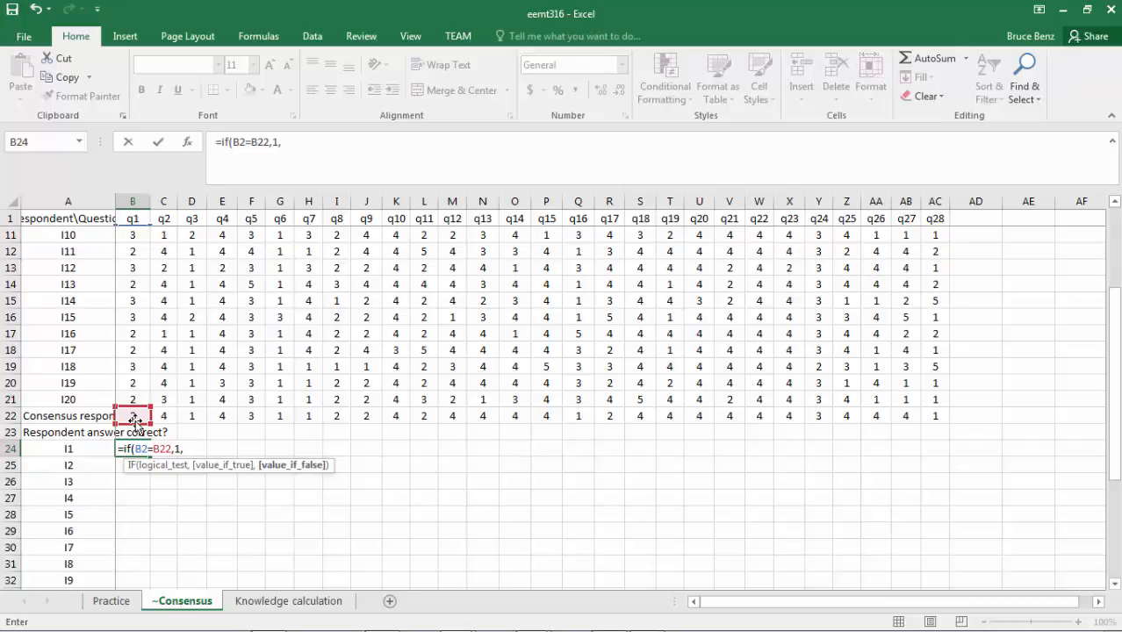
pyautogui.write('0)')
pyautogui.press('Return')
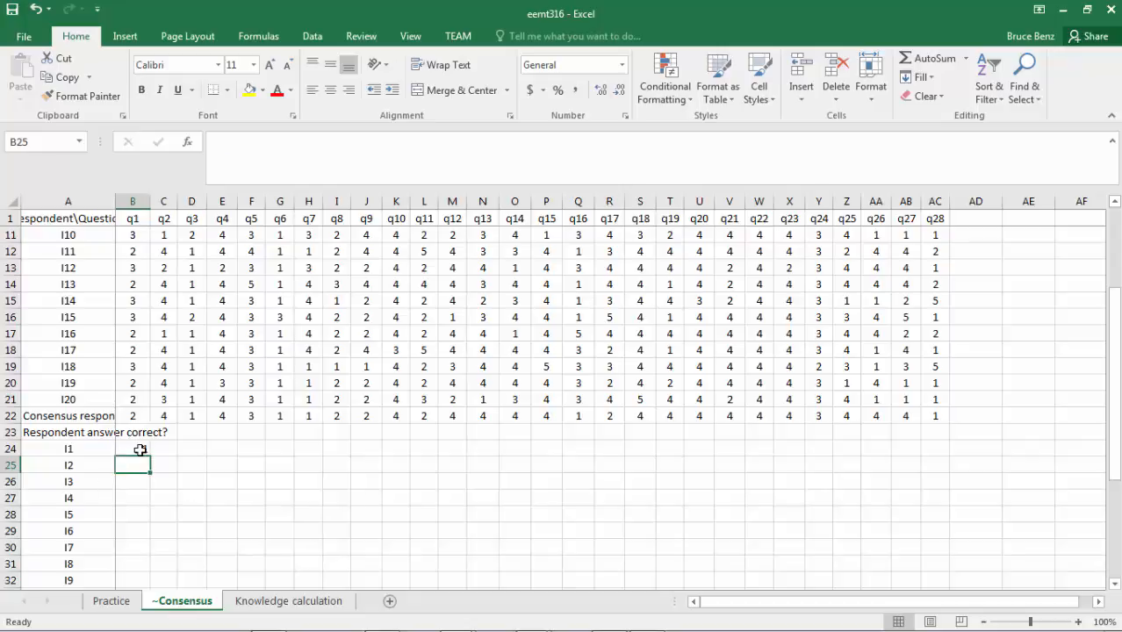
# Fill the I1 correctness formula from B24 across to AC24, and copy B24 down into B25.
pyautogui.click(142, 449)
pyautogui.moveTo(150, 455); pyautogui.dragTo(942, 470)
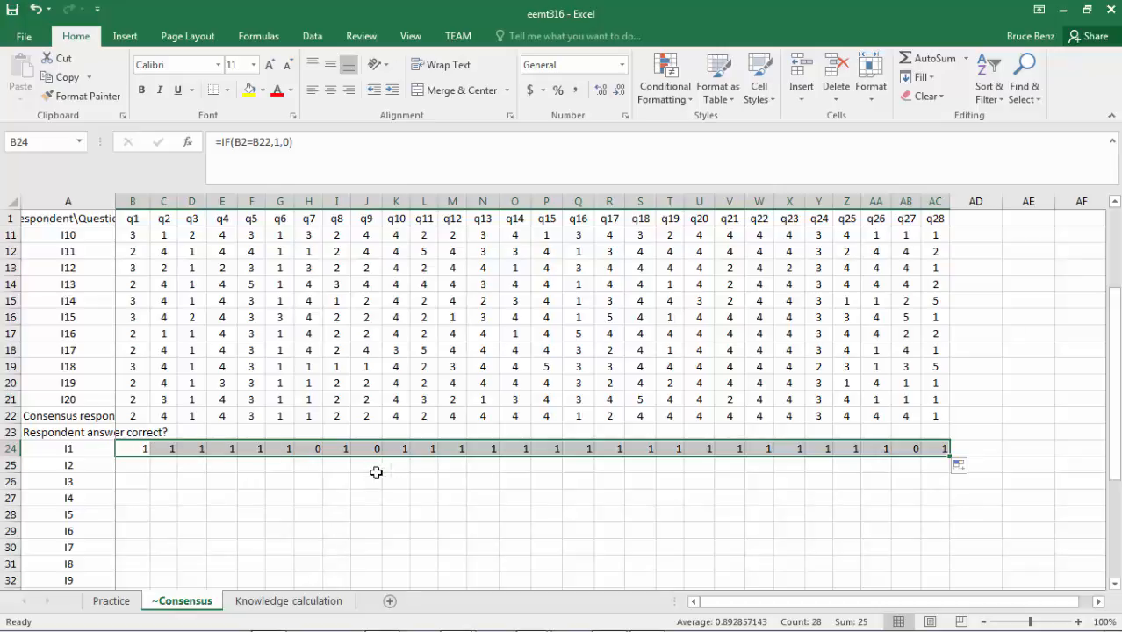
pyautogui.click(137, 461)
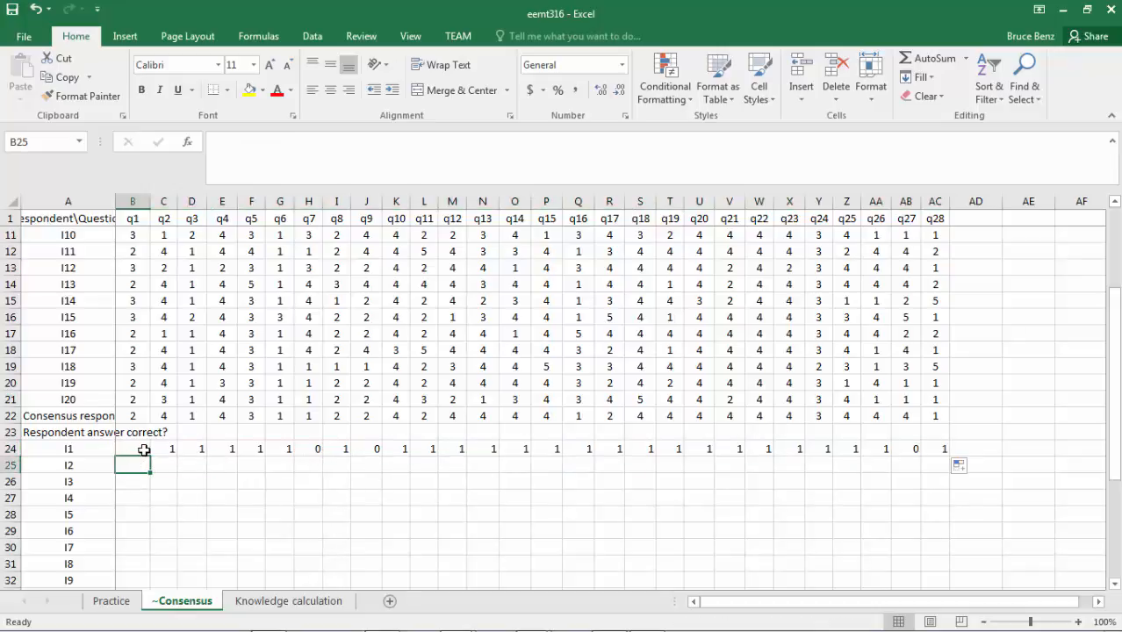
pyautogui.click(144, 450)
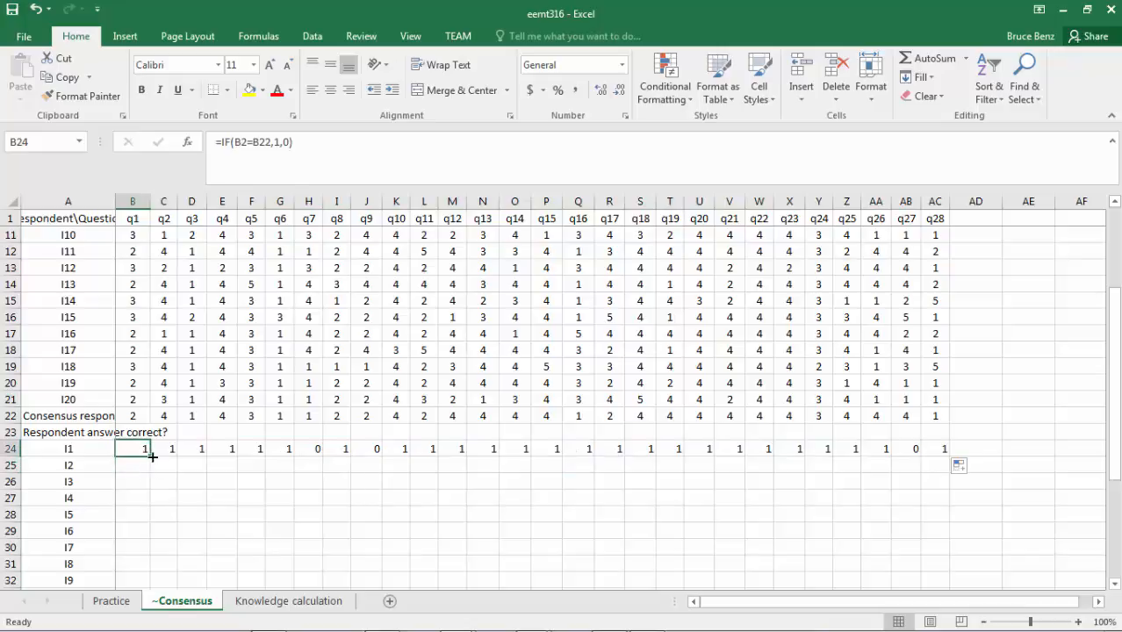
pyautogui.moveTo(150, 456); pyautogui.dragTo(151, 472)
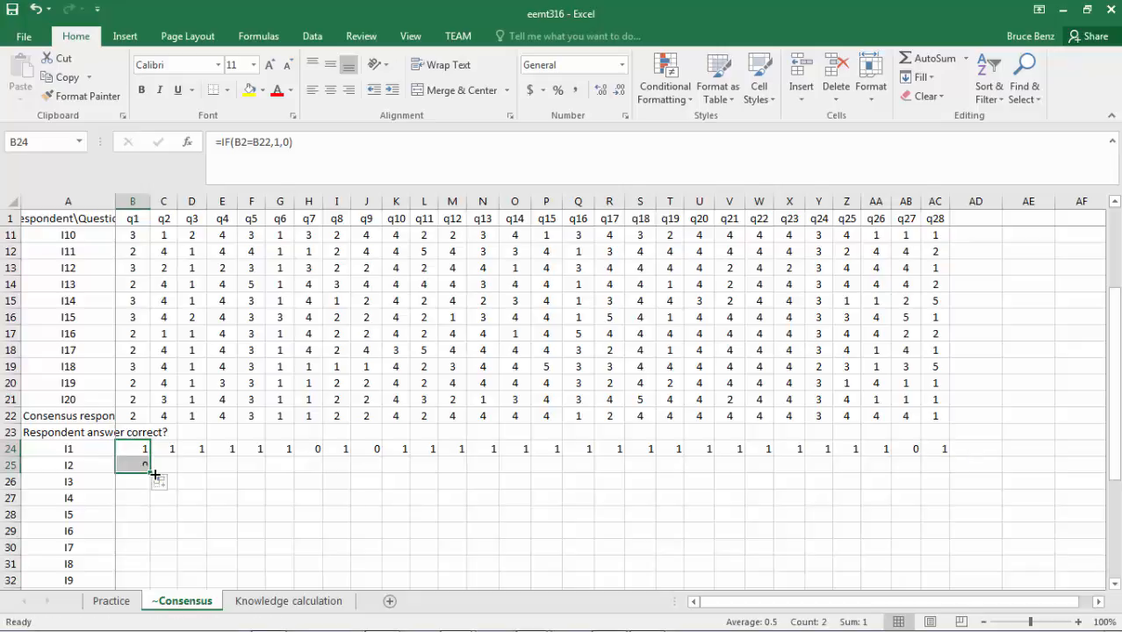
# Correct the B25 formula to lock the reference to the consensus row: =IF(B3=B$22,1,0).
pyautogui.click(139, 466)
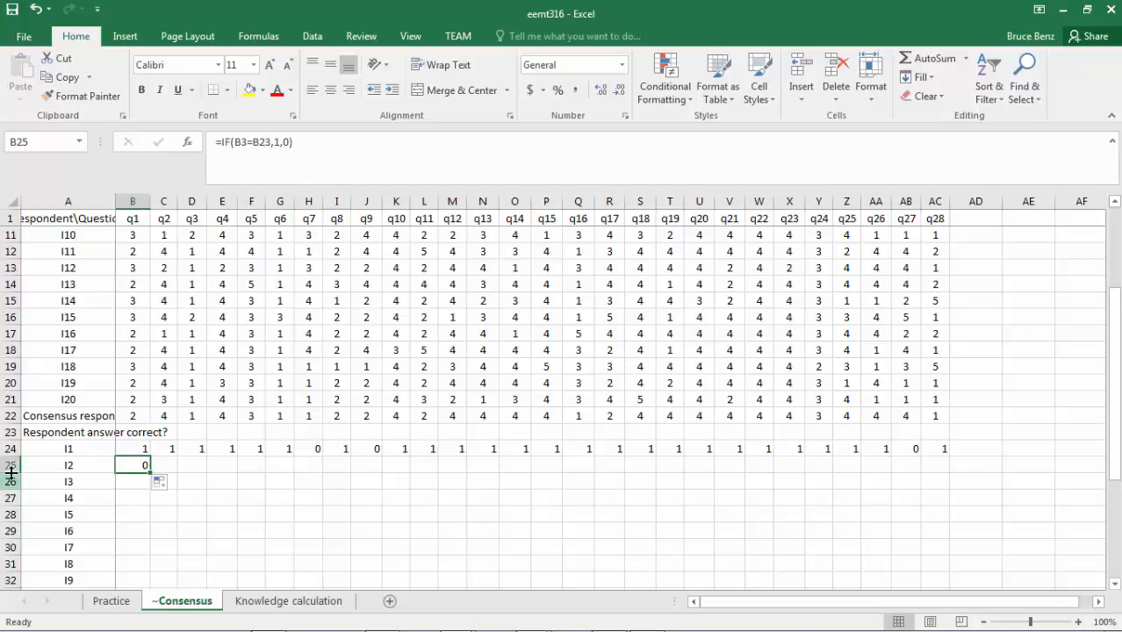
pyautogui.click(259, 142)
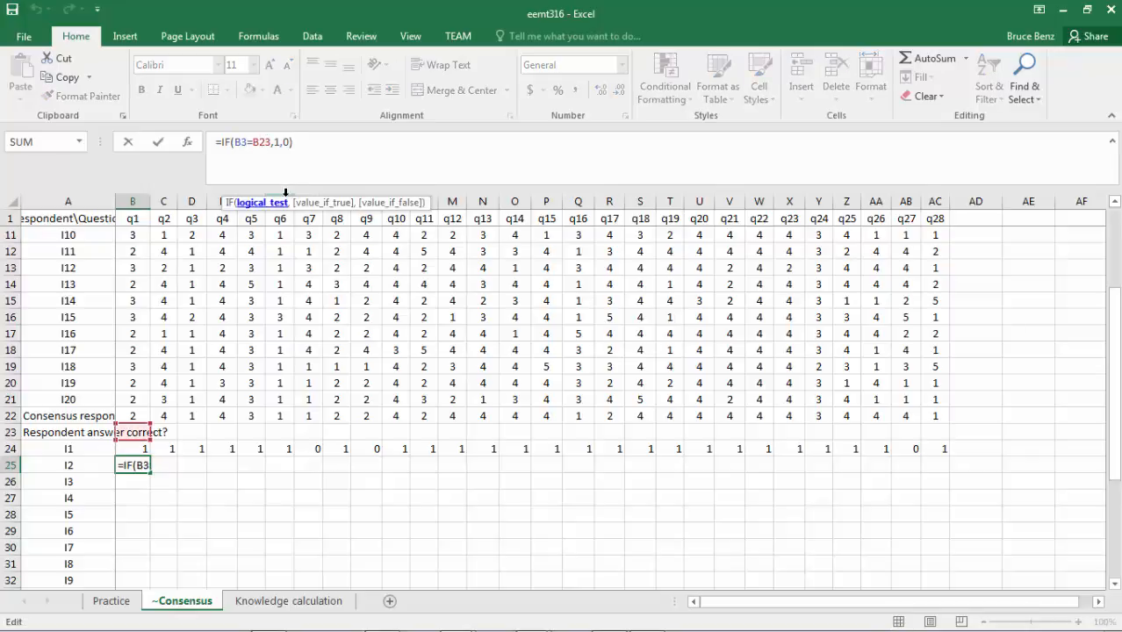
pyautogui.write('$')
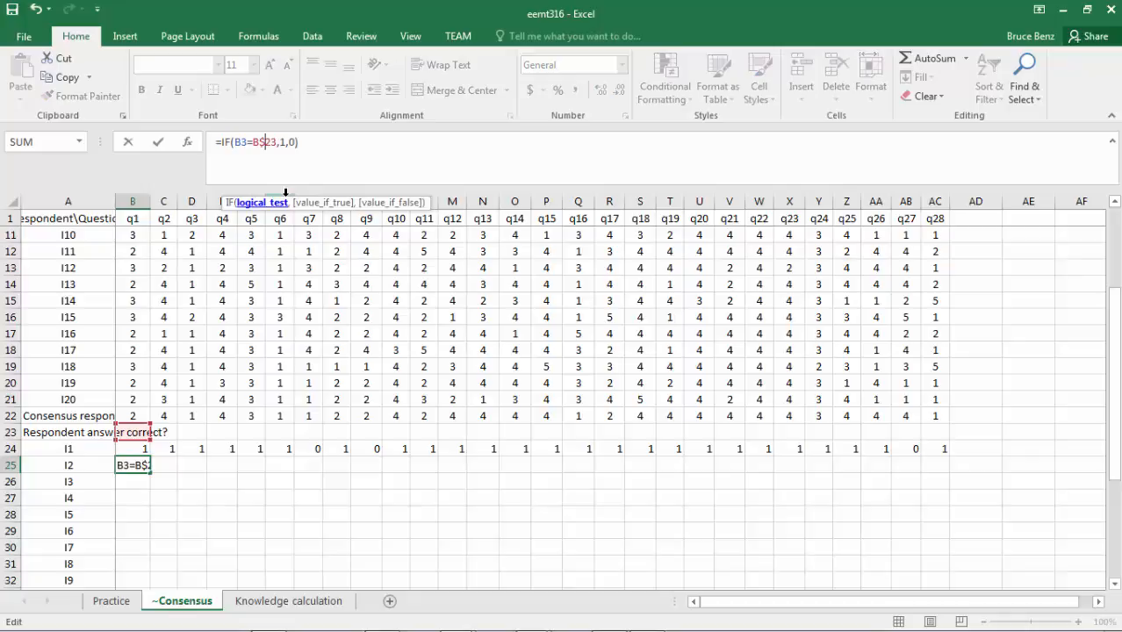
pyautogui.press('Right')
pyautogui.press('Right')
pyautogui.press('BackSpace')
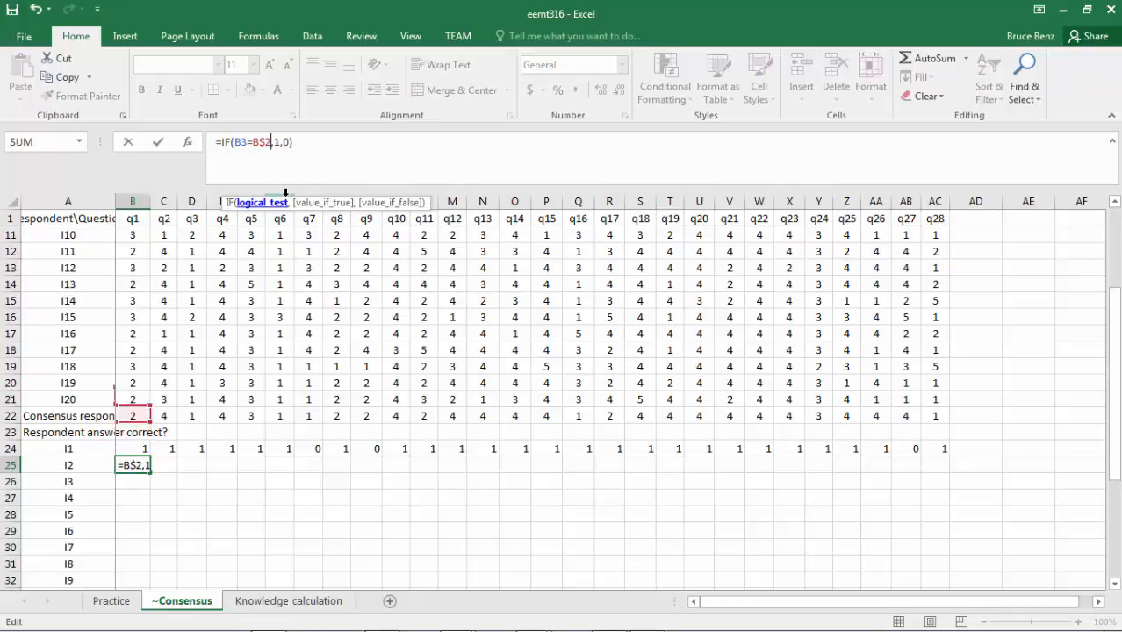
pyautogui.write('2')
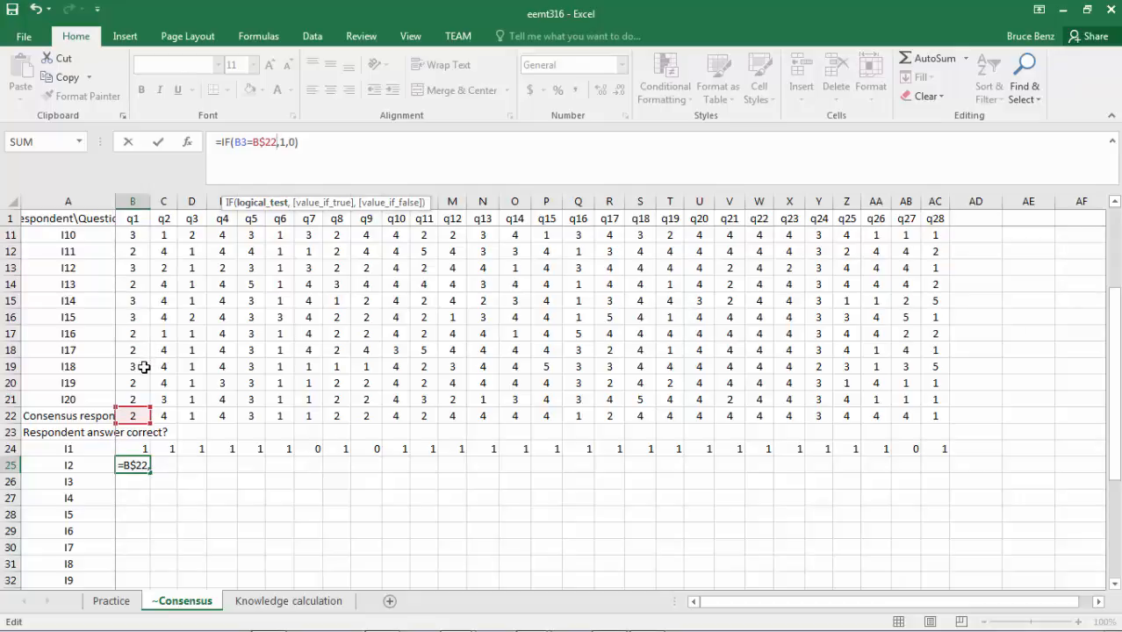
pyautogui.press('Return')
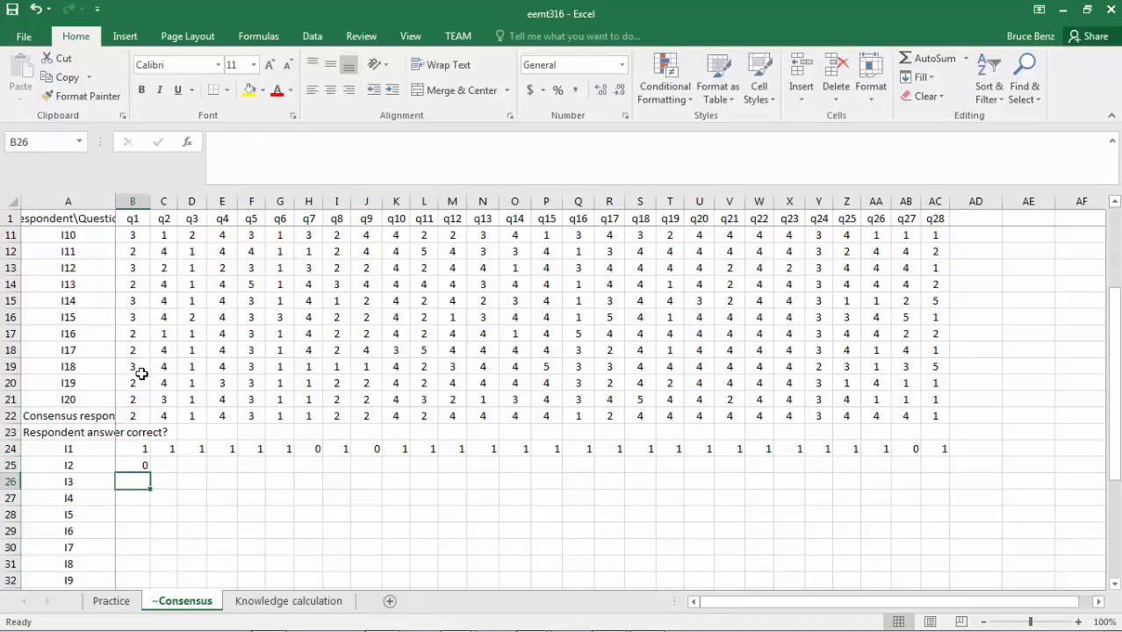
# Fill the B25 formula down for the remaining respondents and across to column AC.
pyautogui.click(144, 466)
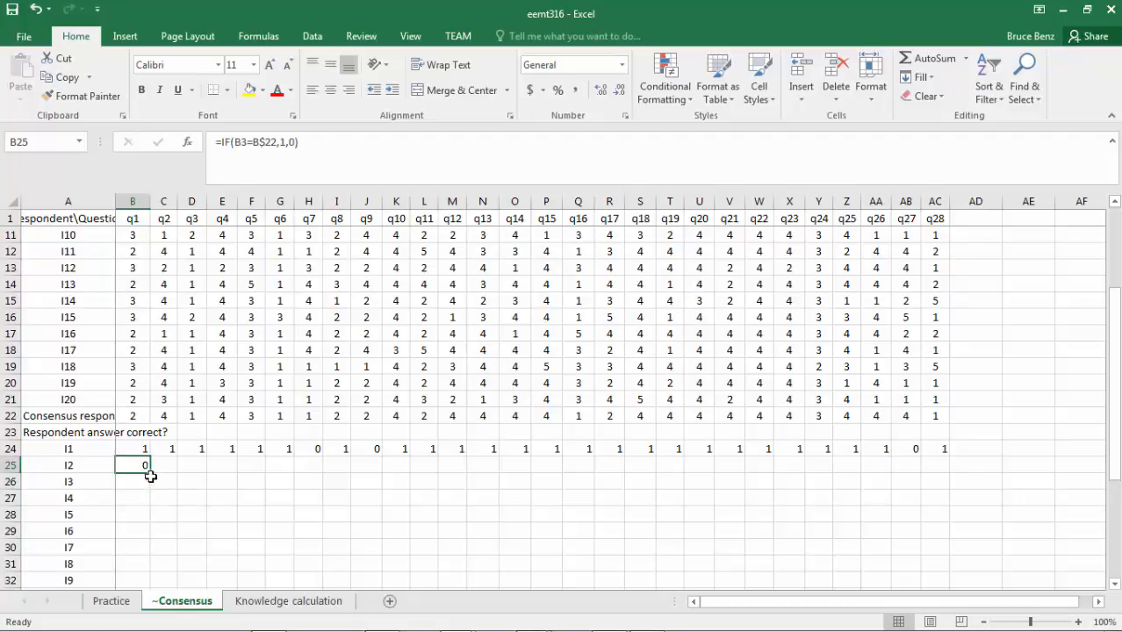
pyautogui.moveTo(150, 471); pyautogui.dragTo(942, 580)
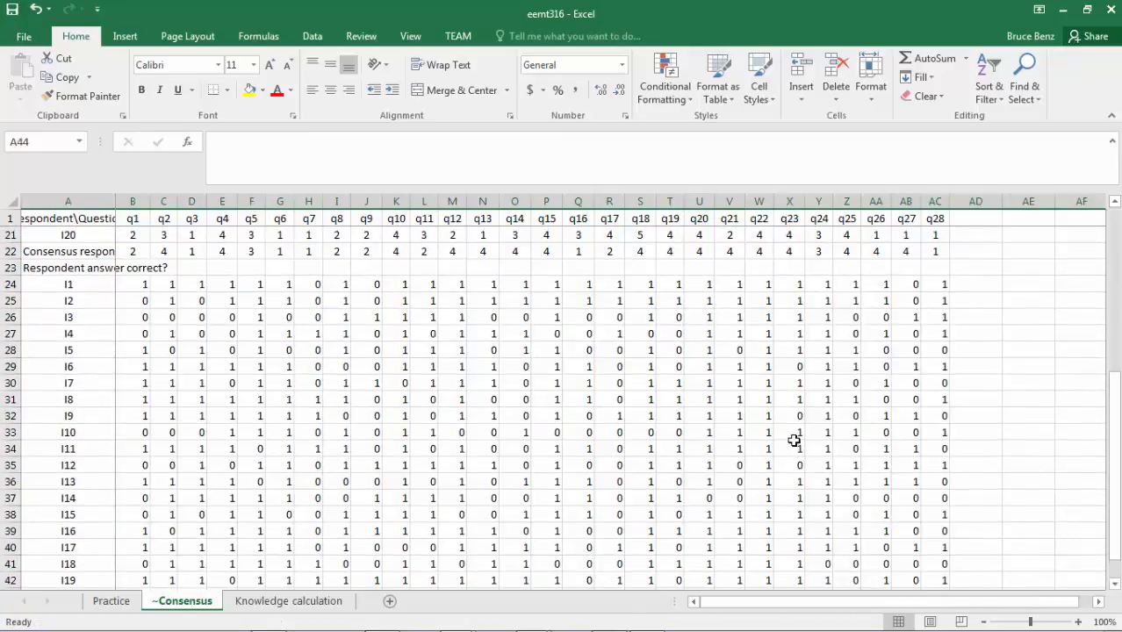
pyautogui.click(145, 283)
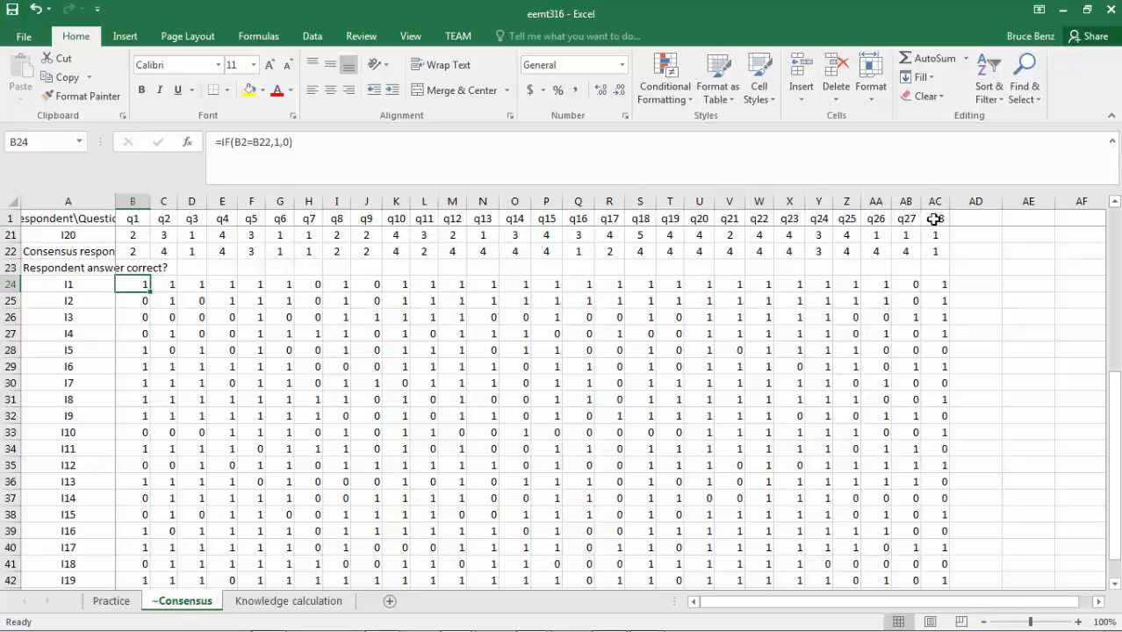
# Calculate respondent I1's proportion of correct answers in AD24 with =SUM(B24:AC24)/28.
pyautogui.click(973, 284)
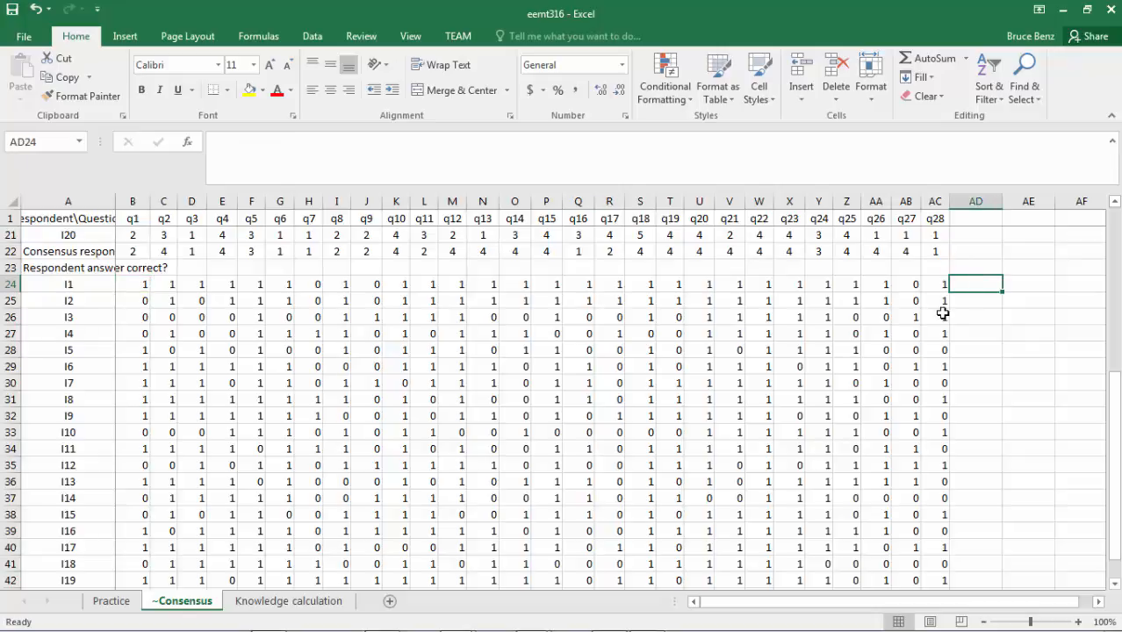
pyautogui.write('=')
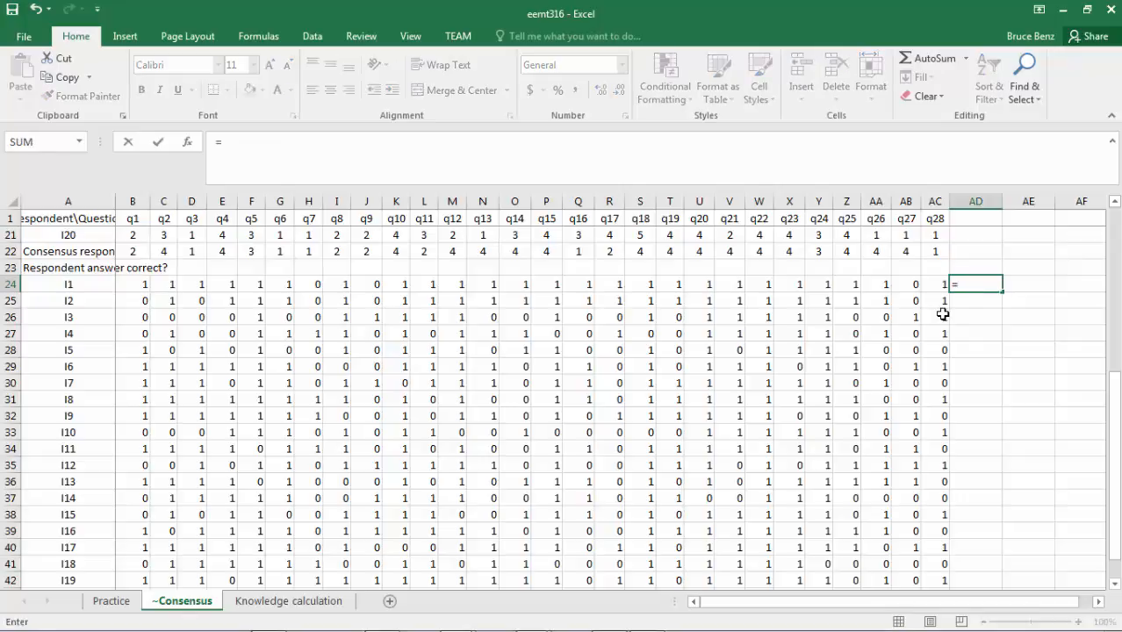
pyautogui.write('(sum(')
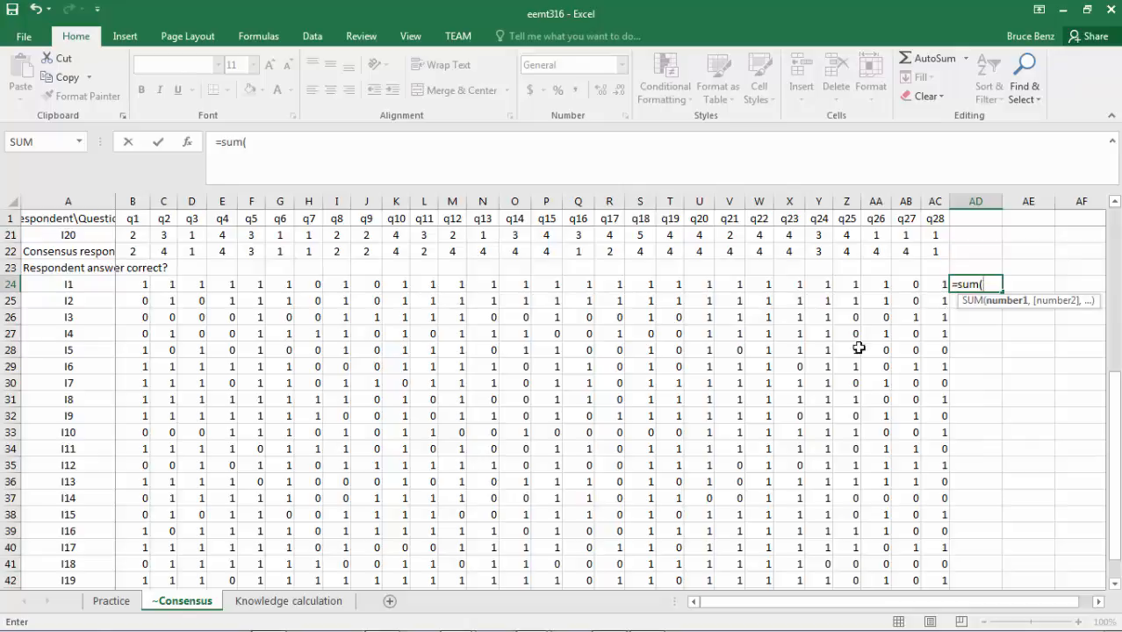
pyautogui.moveTo(143, 283); pyautogui.dragTo(934, 291)
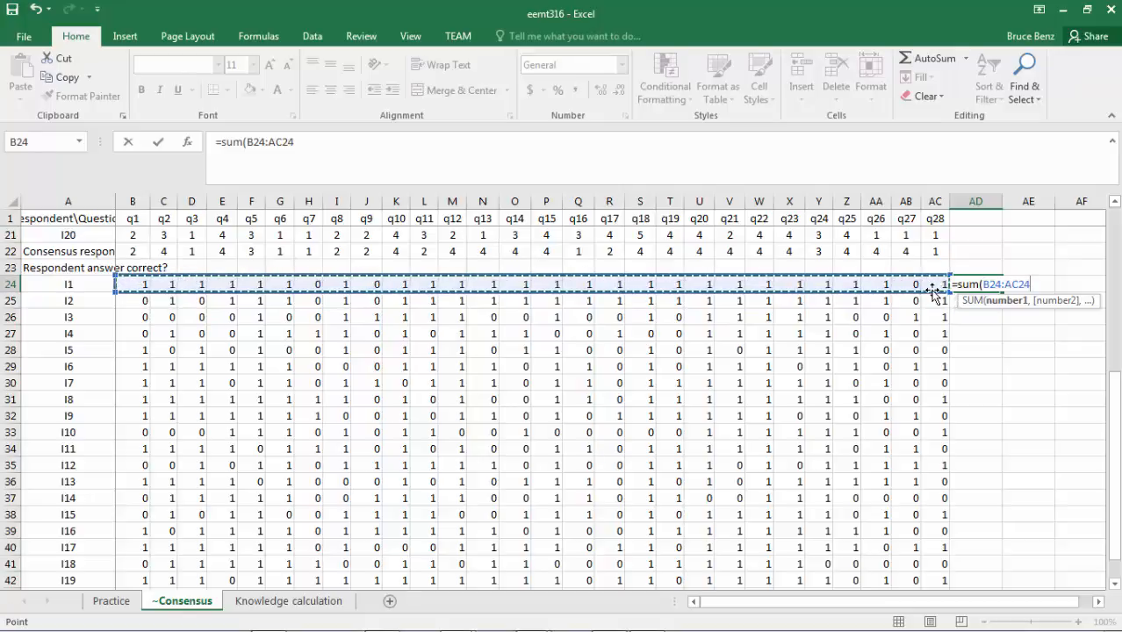
pyautogui.write(')/2')
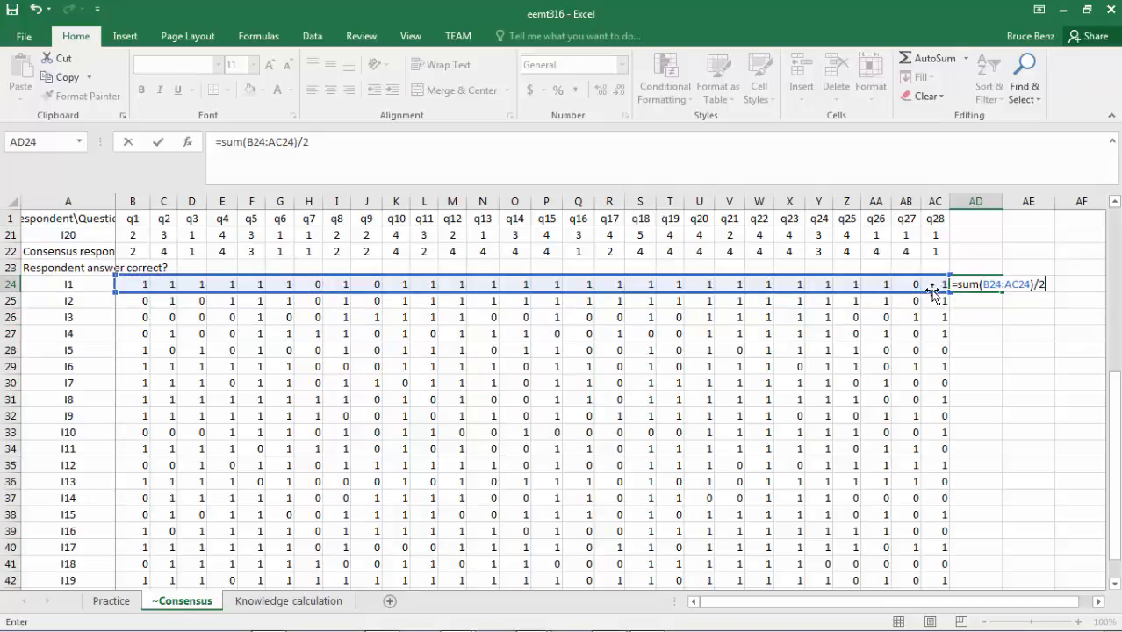
pyautogui.write('8')
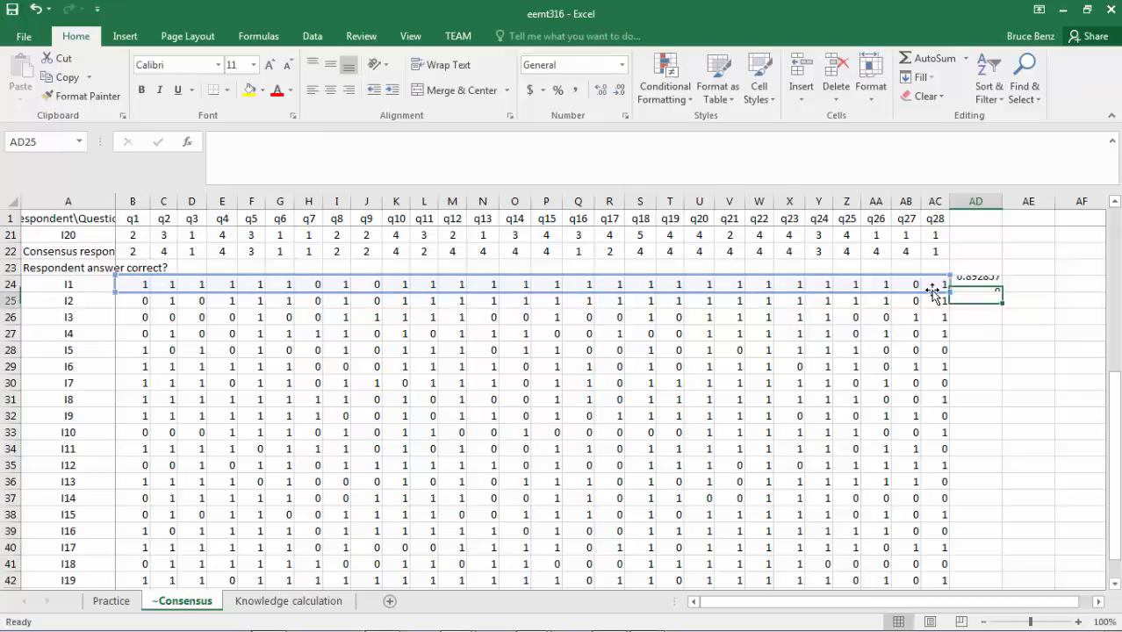
# Fill the AD24 proportion formula down through AD43 for all respondents and display the results with two decimal places.
pyautogui.press('Return')
pyautogui.click(989, 279)
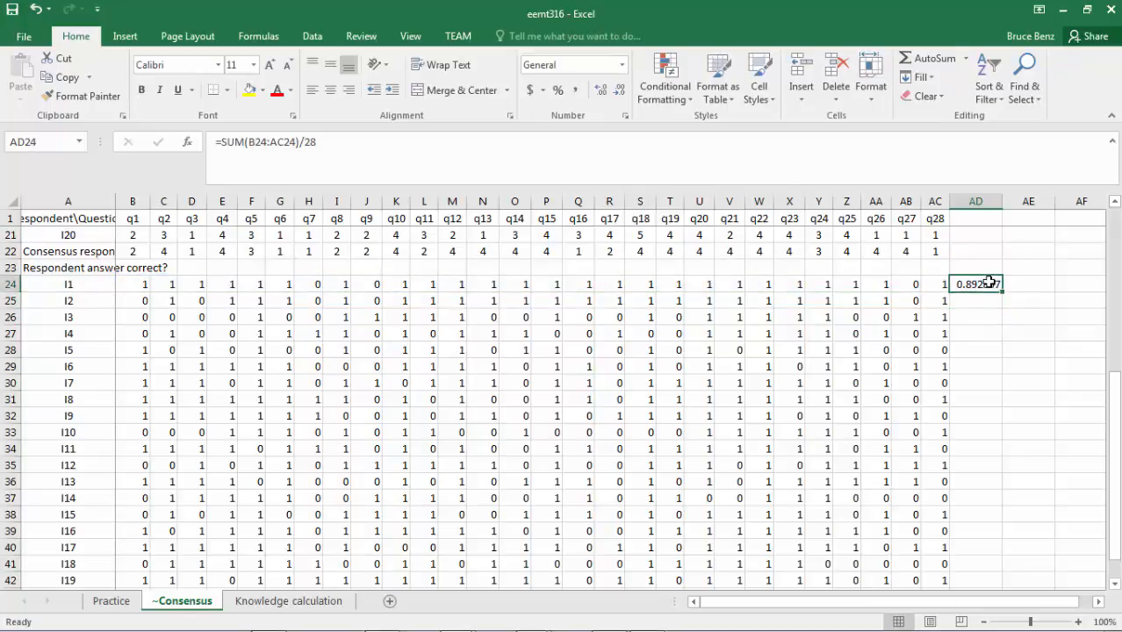
pyautogui.moveTo(1003, 294); pyautogui.dragTo(1002, 575)
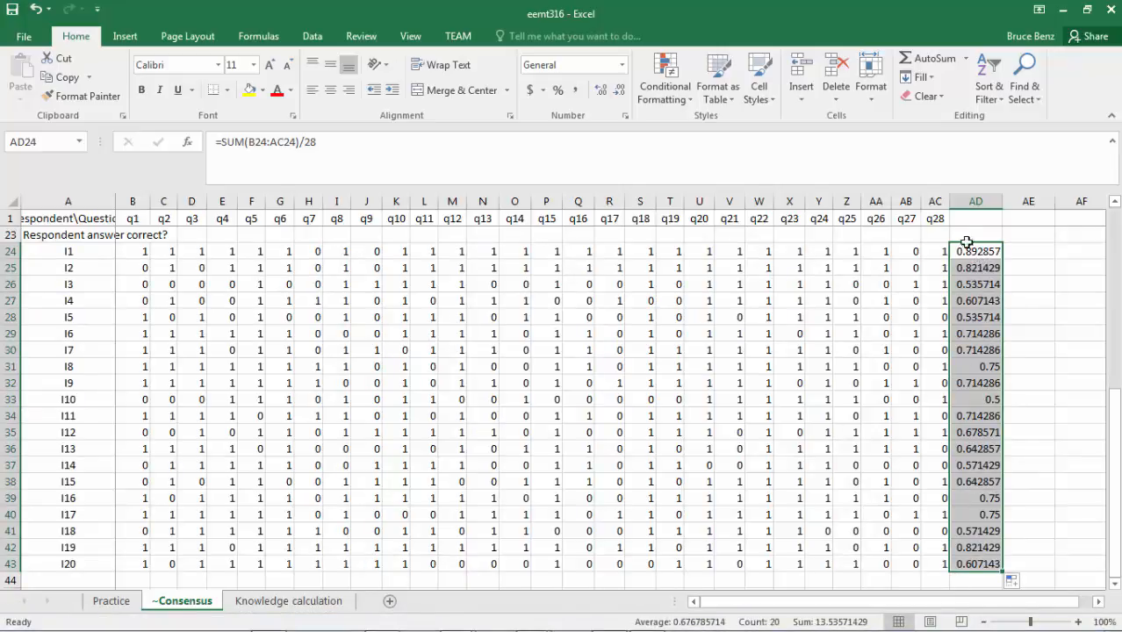
pyautogui.click(618, 92)
pyautogui.click(618, 92)
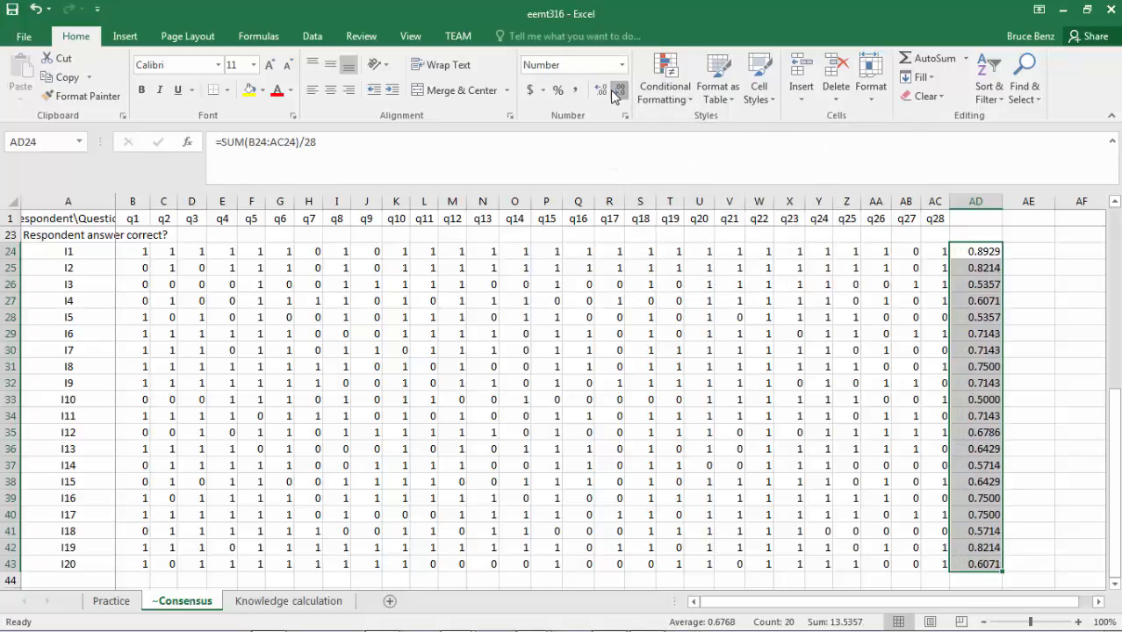
pyautogui.click(618, 92)
pyautogui.click(618, 92)
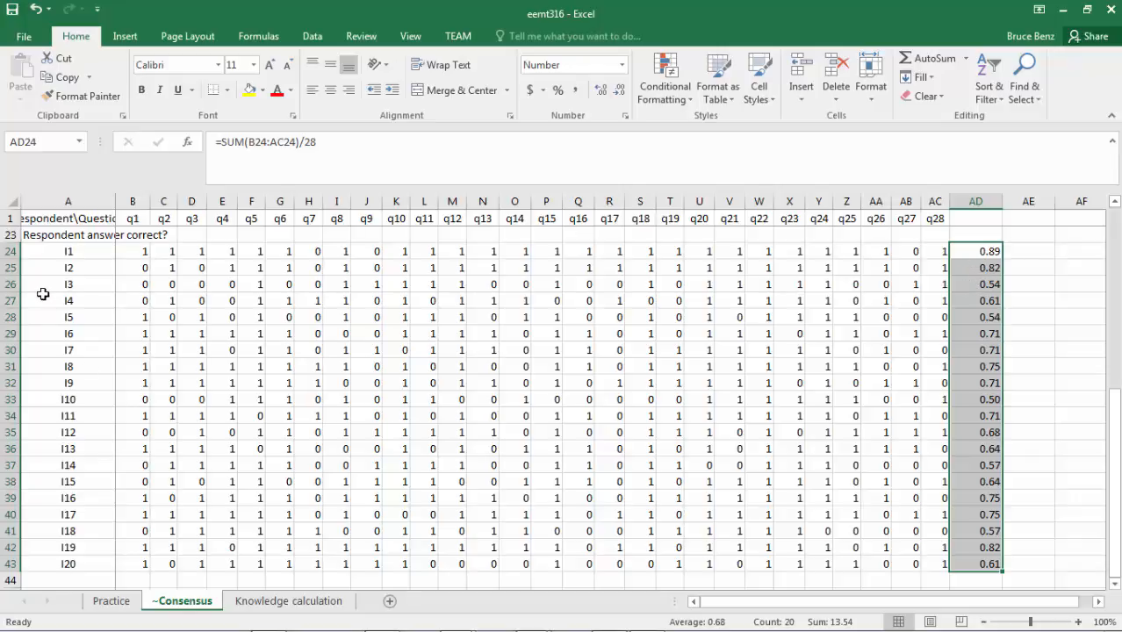
# Label the column of proportions by entering the heading Knowledge in AD23.
pyautogui.click(7, 283)
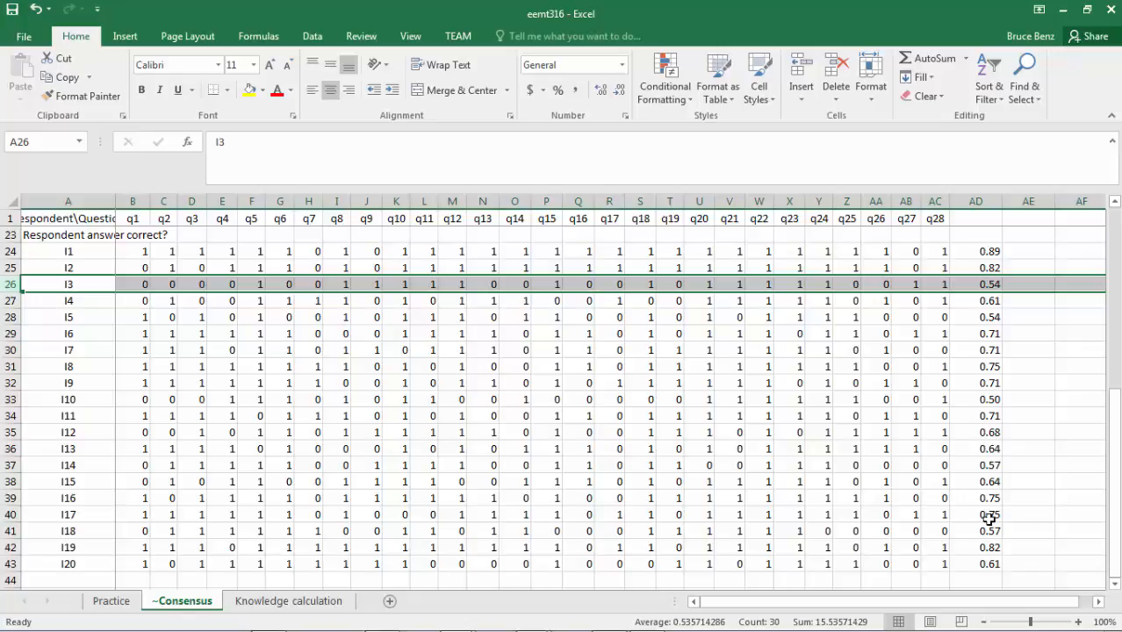
pyautogui.click(976, 234)
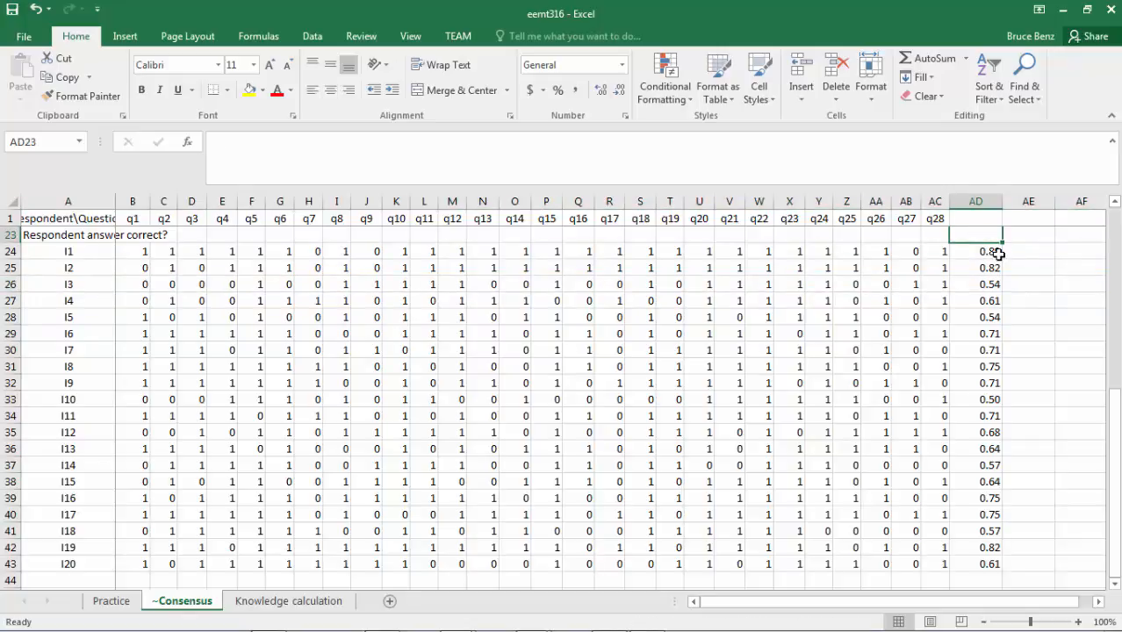
pyautogui.write('Kn')
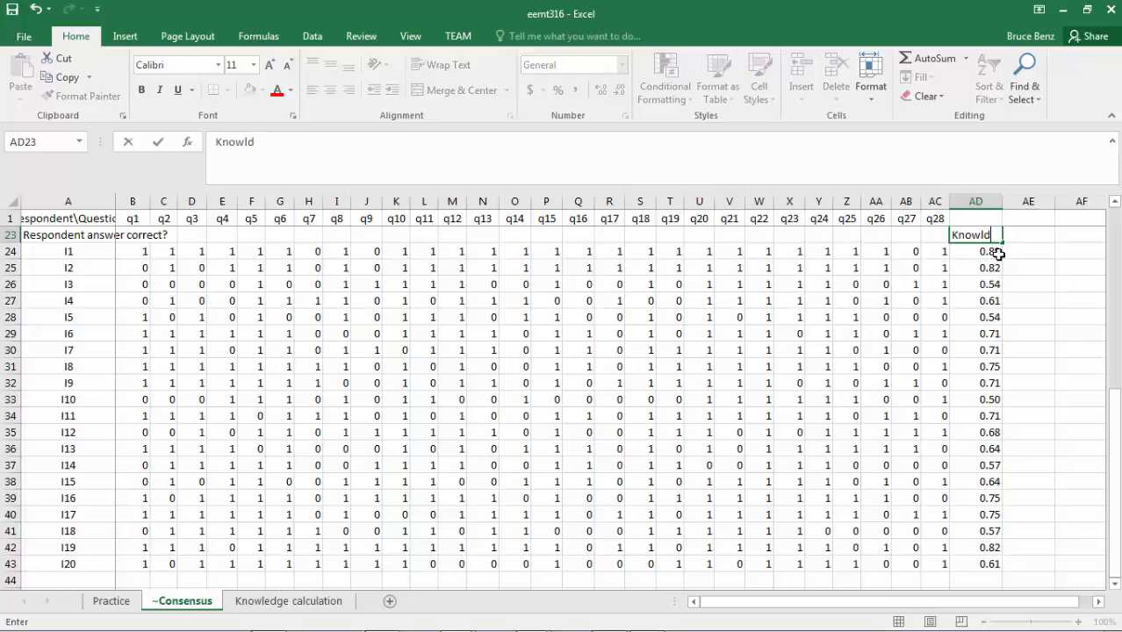
pyautogui.write('owledge')
pyautogui.press('Return')
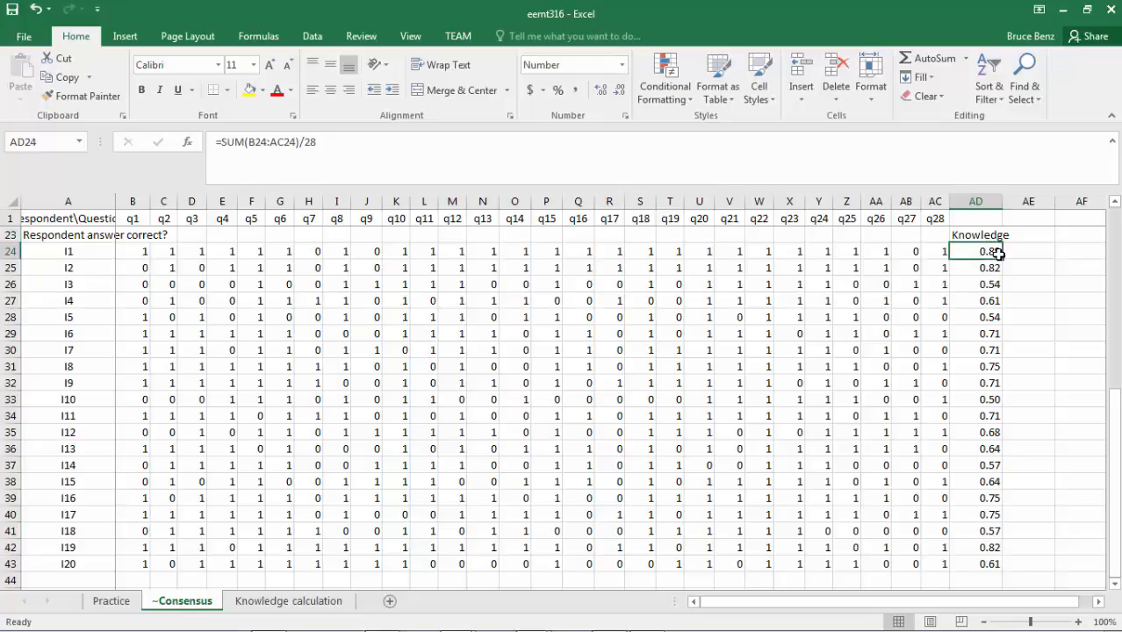